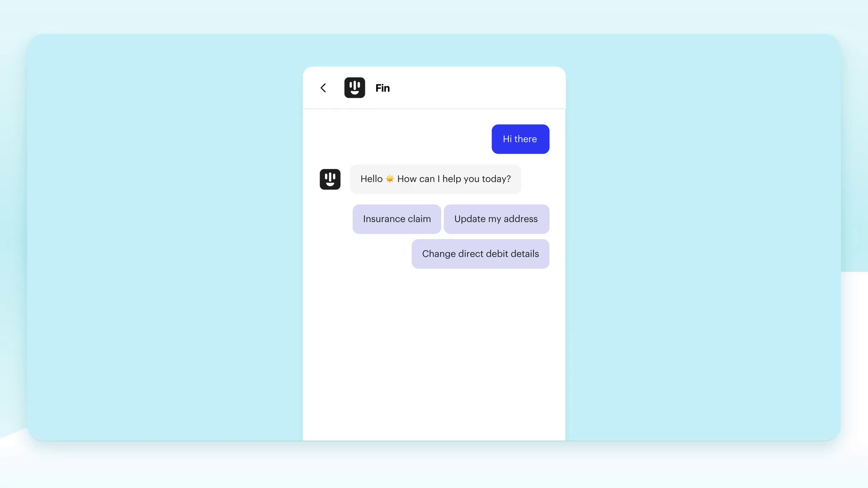
Submit the 'Update my address' ticket from the messenger, then set its state to In progress.
{"action": "left_click", "coordinate": [498, 225]}
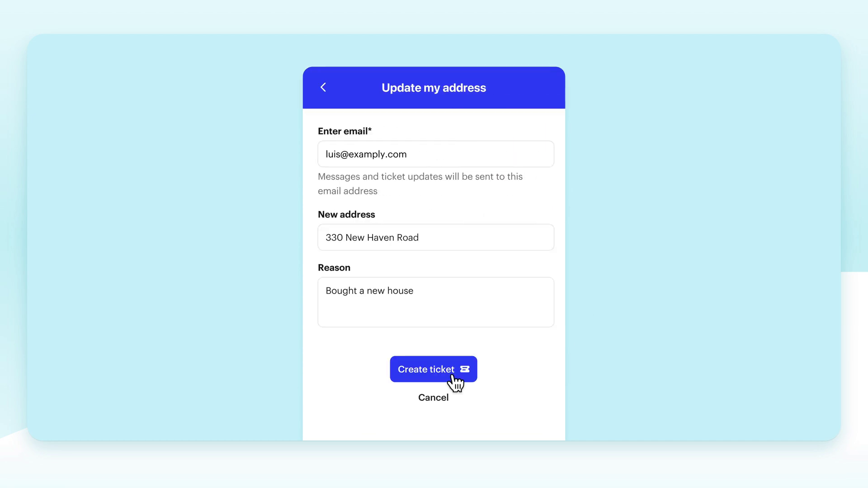
{"action": "left_click", "coordinate": [434, 375]}
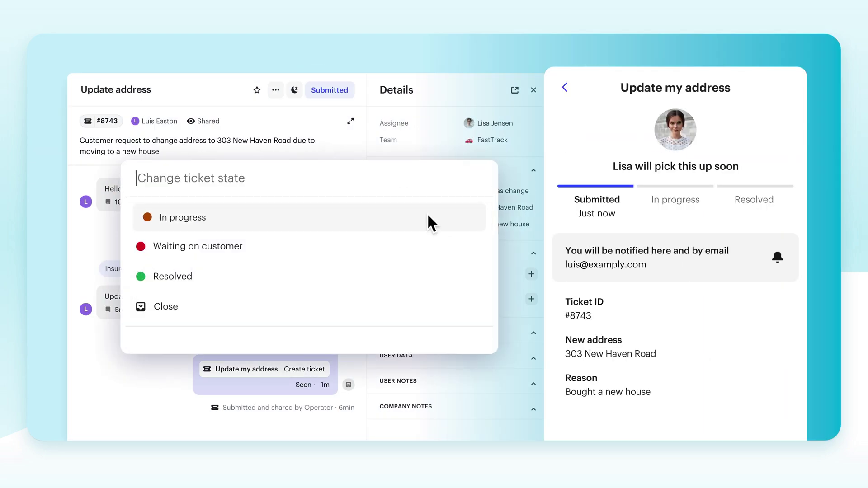
{"action": "left_click", "coordinate": [429, 217]}
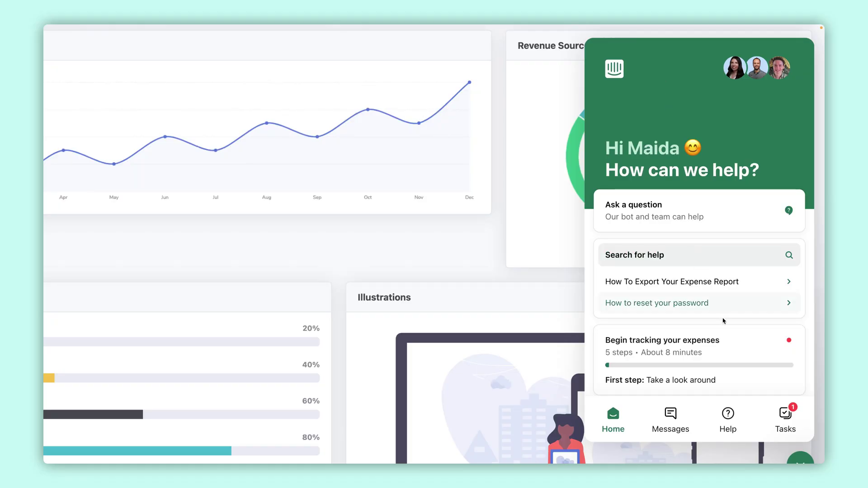
Open the Technical Support Request ticket form from the Messenger home.
{"action": "scroll", "coordinate": [716, 329], "scroll_direction": "down", "scroll_amount": 3}
{"action": "scroll", "coordinate": [717, 329], "scroll_direction": "down", "scroll_amount": 5}
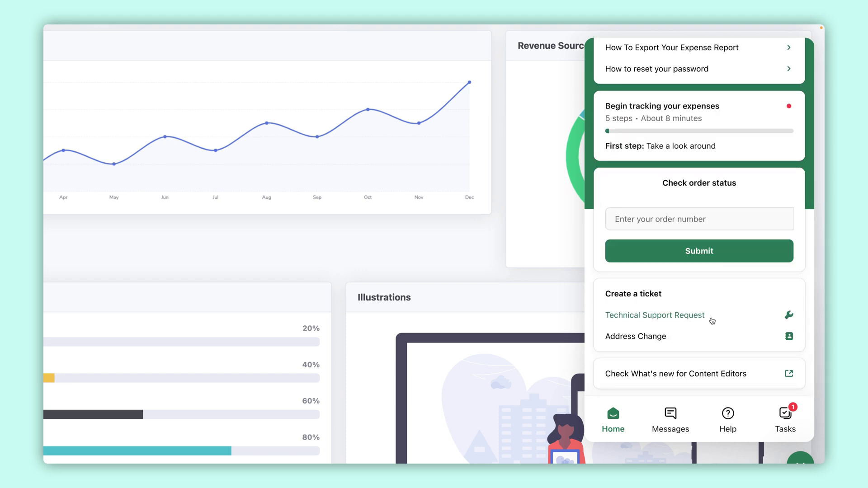
{"action": "left_click", "coordinate": [712, 321]}
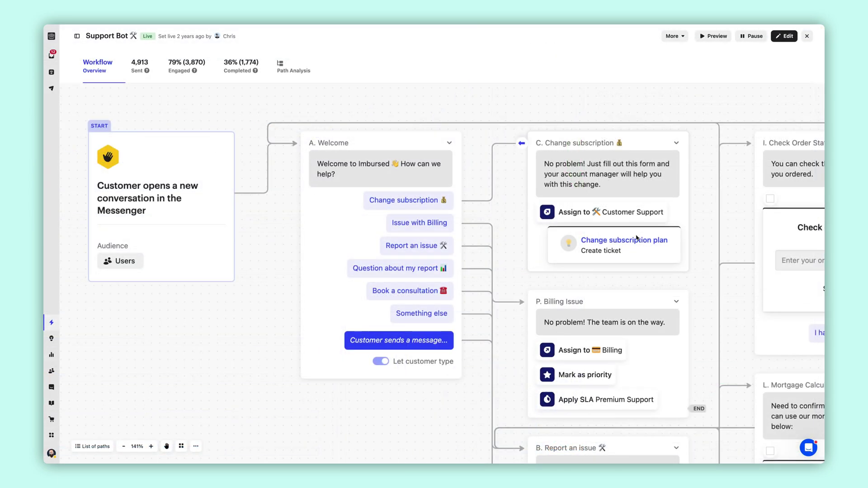
Send the drafted greeting to the customer in the subscription-change conversation.
{"action": "mouse_move", "coordinate": [636, 249]}
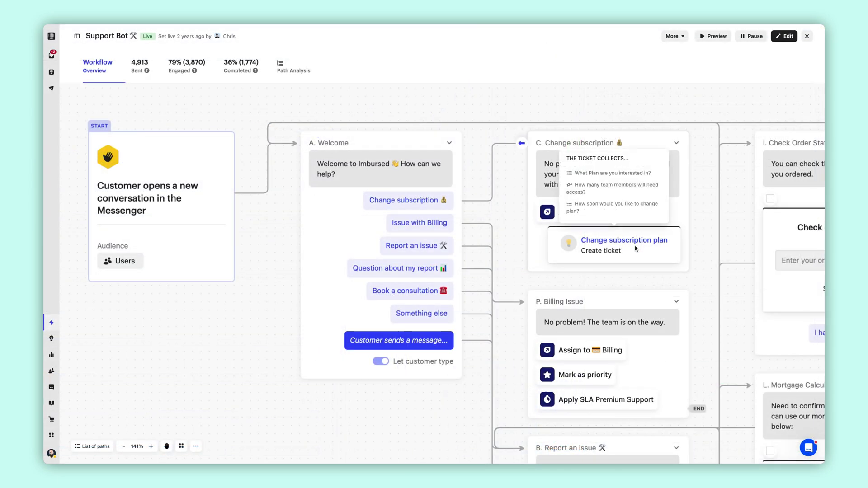
{"action": "scroll", "coordinate": [635, 249], "scroll_direction": "up", "scroll_amount": 5}
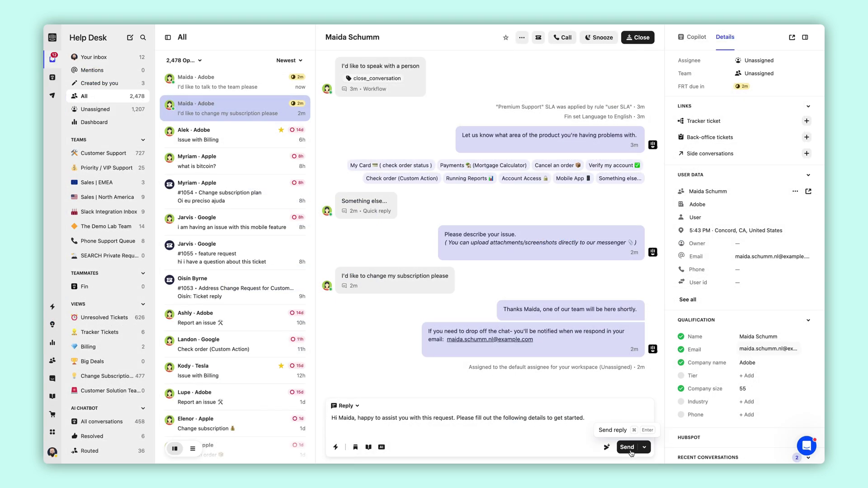
{"action": "left_click", "coordinate": [628, 448]}
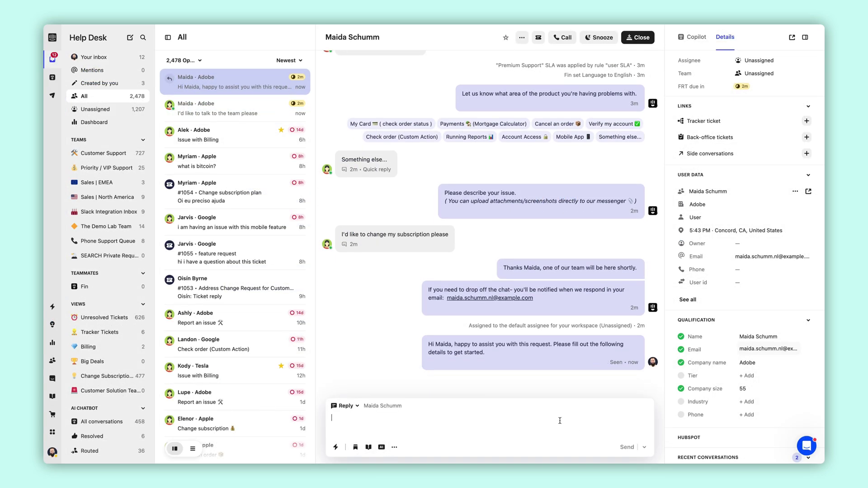
Send the customer a Change subscription plan ticket form via the quick actions search.
{"action": "key", "text": "super+k"}
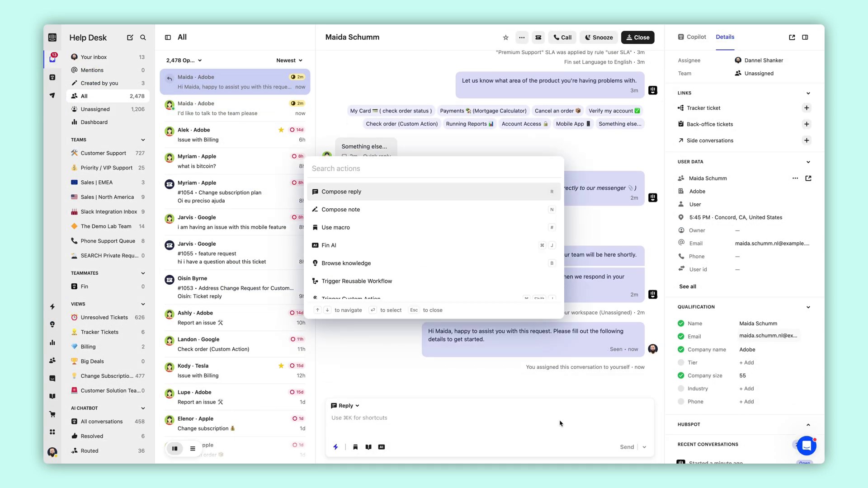
{"action": "type", "text": "ticket"}
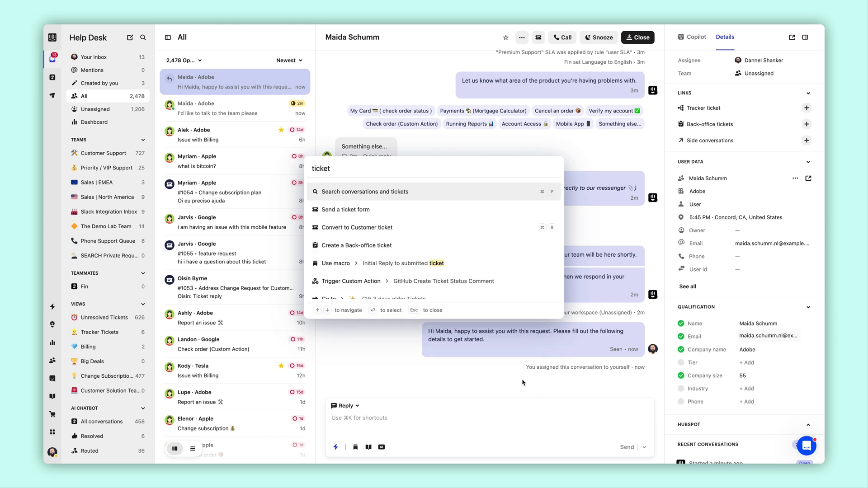
{"action": "left_click", "coordinate": [389, 201]}
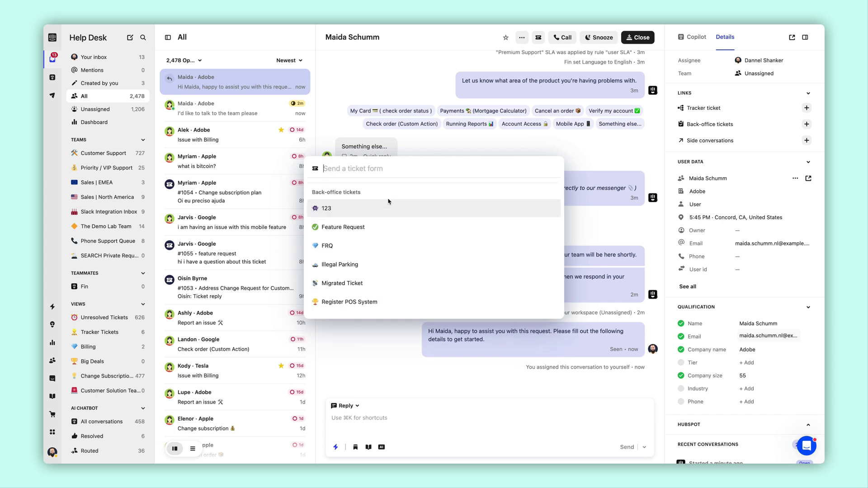
{"action": "scroll", "coordinate": [398, 228], "scroll_direction": "down", "scroll_amount": 3}
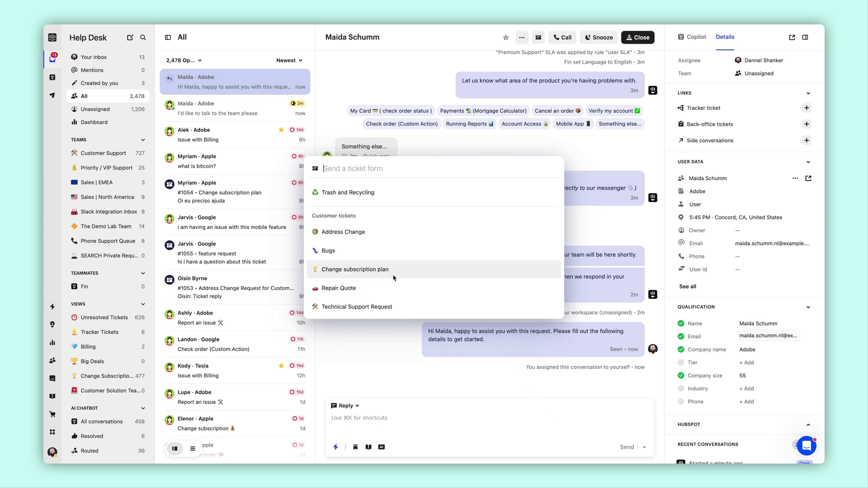
{"action": "left_click", "coordinate": [394, 278]}
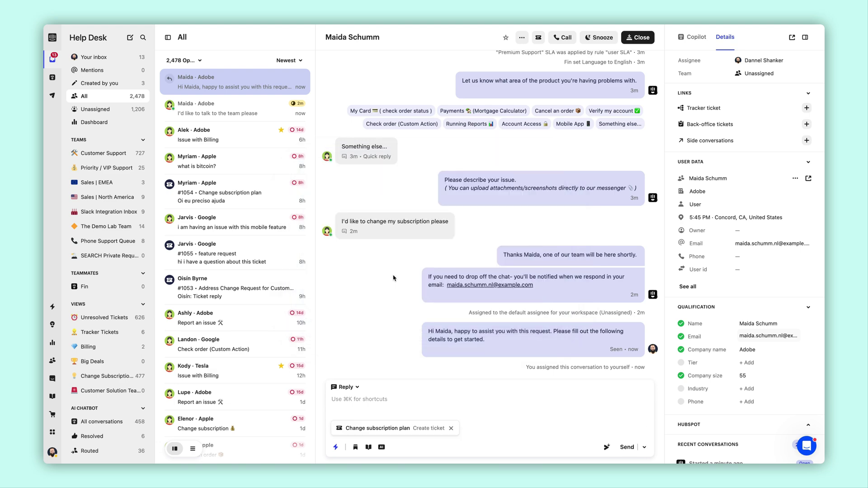
{"action": "left_click", "coordinate": [627, 448]}
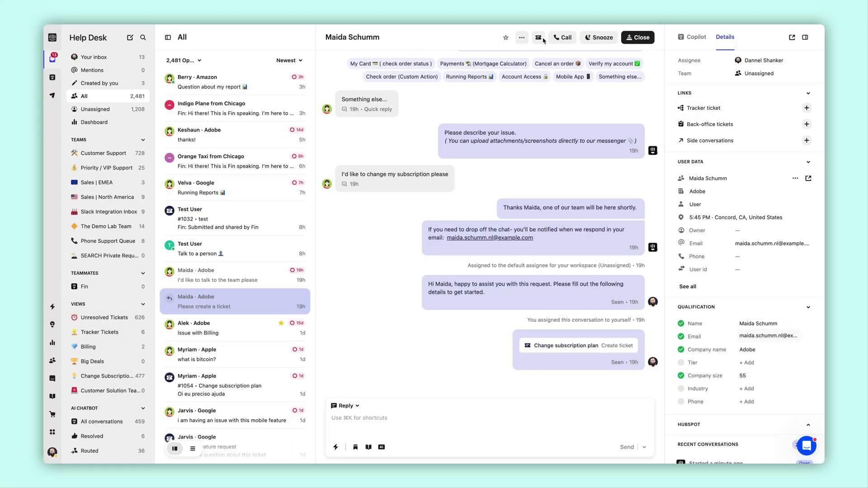
Convert the conversation to a Change subscription plan ticket with plan Silver, timing Next billing cycle.
{"action": "left_click", "coordinate": [538, 38]}
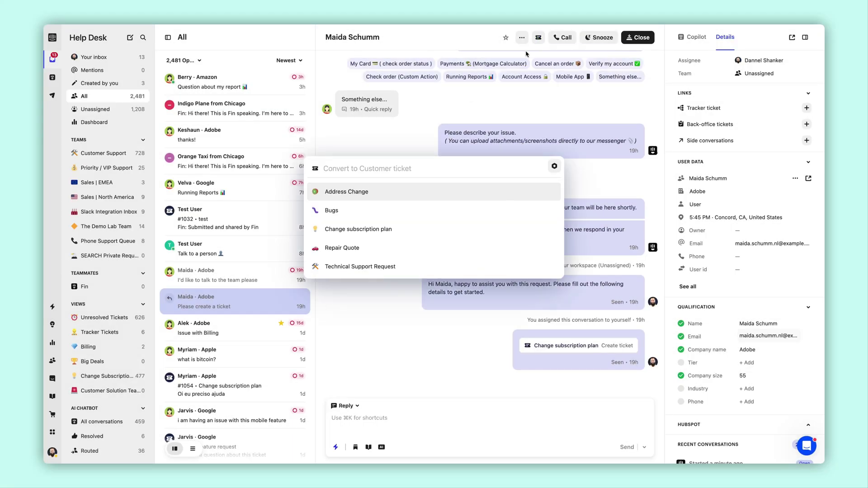
{"action": "left_click", "coordinate": [415, 229]}
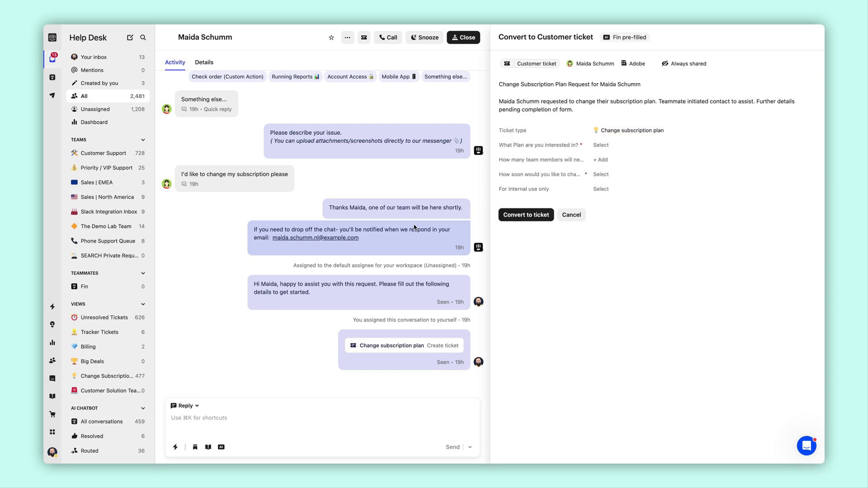
{"action": "left_click", "coordinate": [649, 149]}
{"action": "left_click", "coordinate": [642, 175]}
{"action": "left_click", "coordinate": [641, 176]}
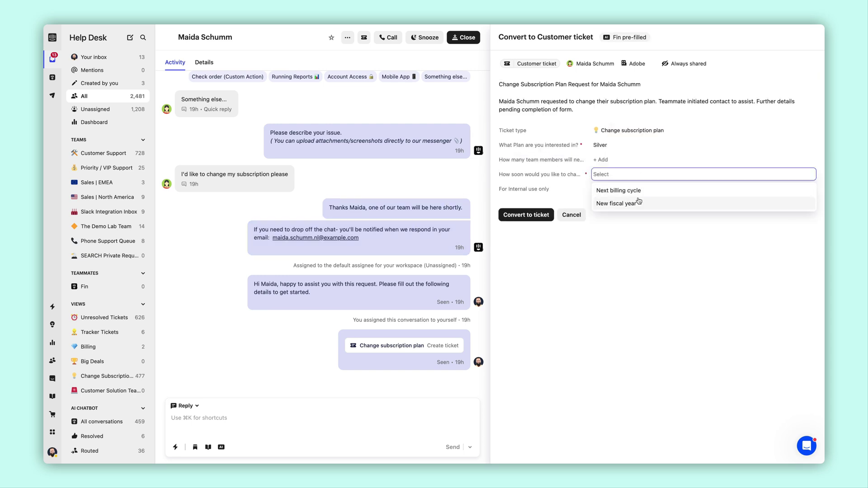
{"action": "left_click", "coordinate": [640, 193]}
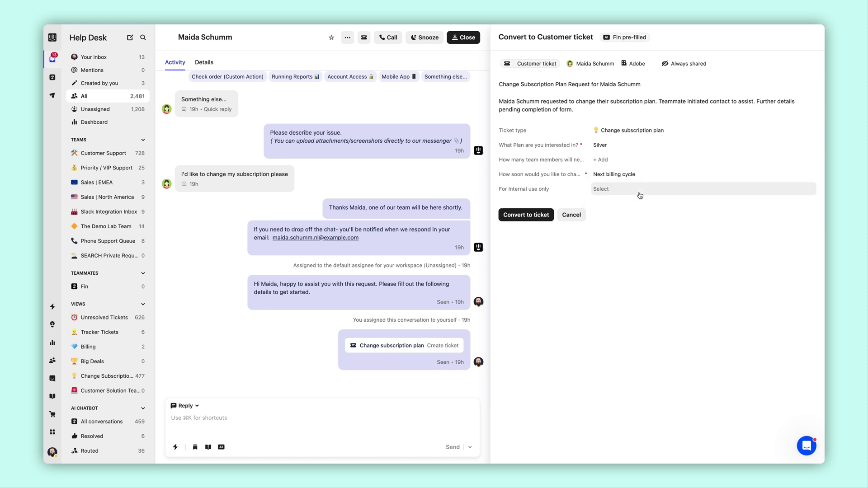
{"action": "left_click", "coordinate": [521, 217]}
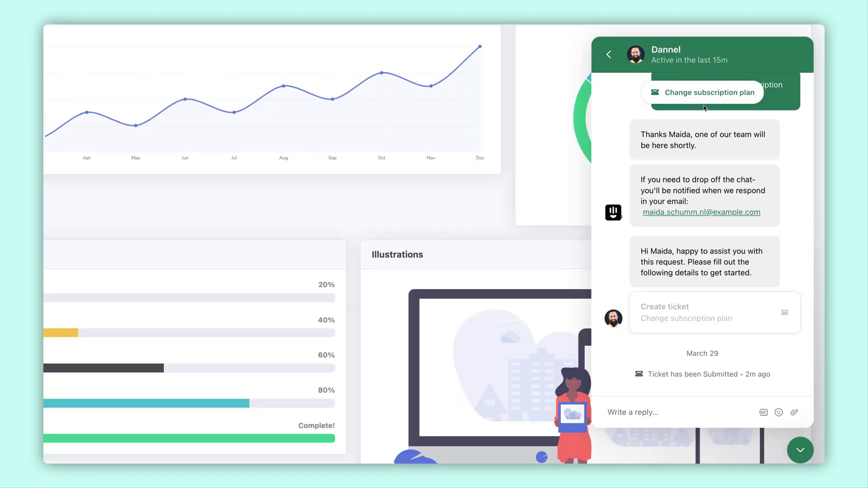
View the submitted Change subscription plan ticket from the messenger chat.
{"action": "left_click", "coordinate": [698, 100]}
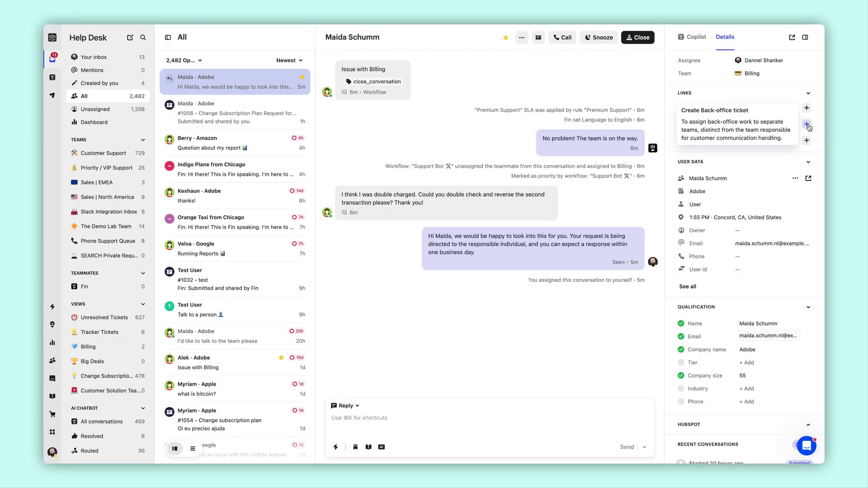
Add a Billing Issues back-office ticket to the conversation with Routine priority.
{"action": "left_click", "coordinate": [807, 125]}
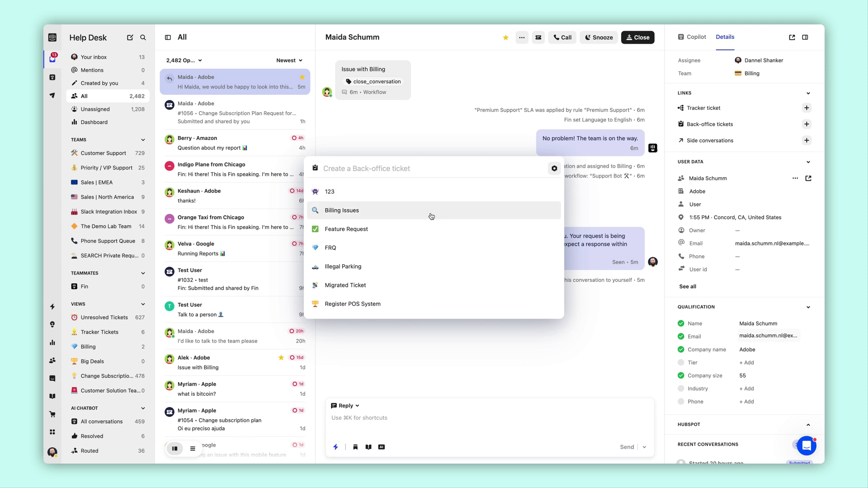
{"action": "left_click", "coordinate": [431, 211]}
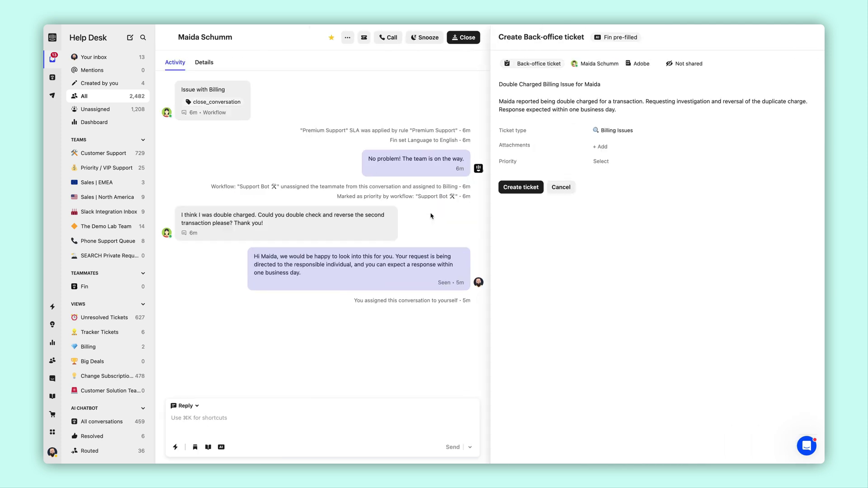
{"action": "left_click", "coordinate": [611, 164]}
{"action": "left_click", "coordinate": [614, 178]}
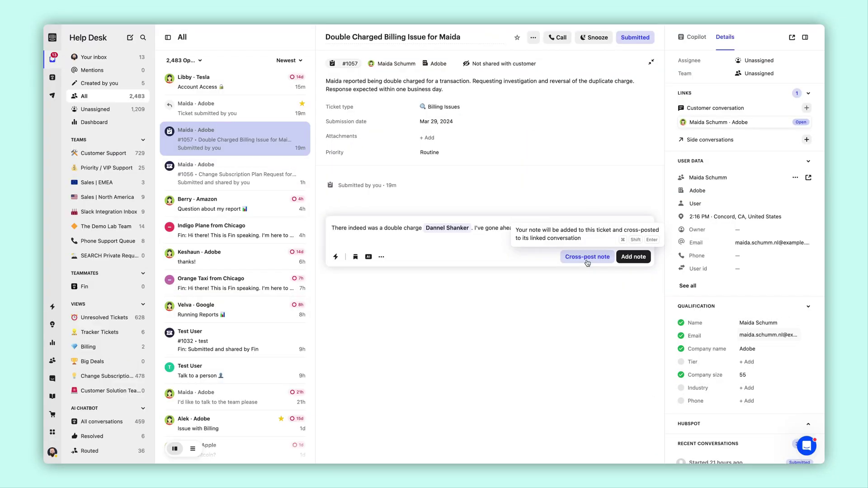
Cross-post the refund note to the ticket and customer conversation, then open the linked conversation.
{"action": "left_click", "coordinate": [587, 257]}
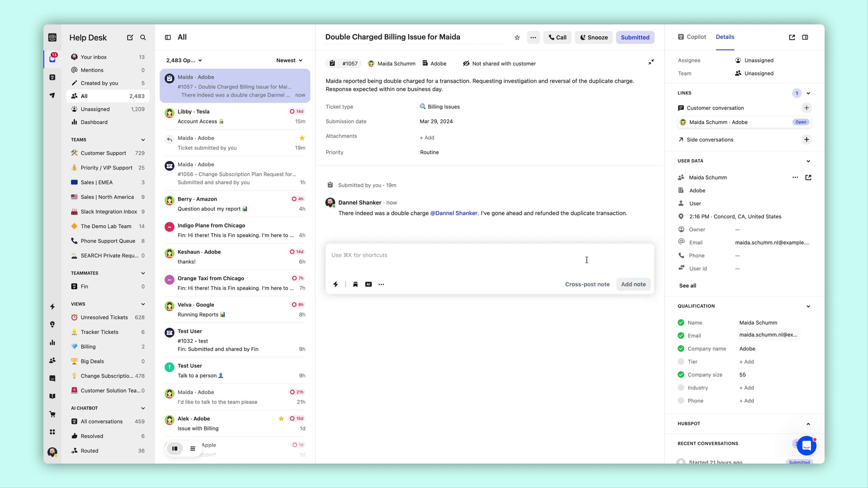
{"action": "left_click", "coordinate": [735, 123]}
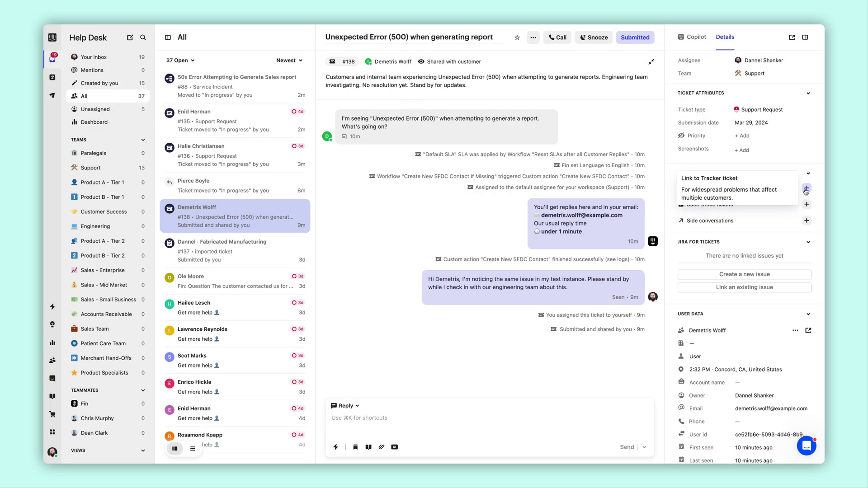
Link this ticket to the '50x Error Attempting to Generate Sales report' tracker ticket.
{"action": "left_click", "coordinate": [806, 189]}
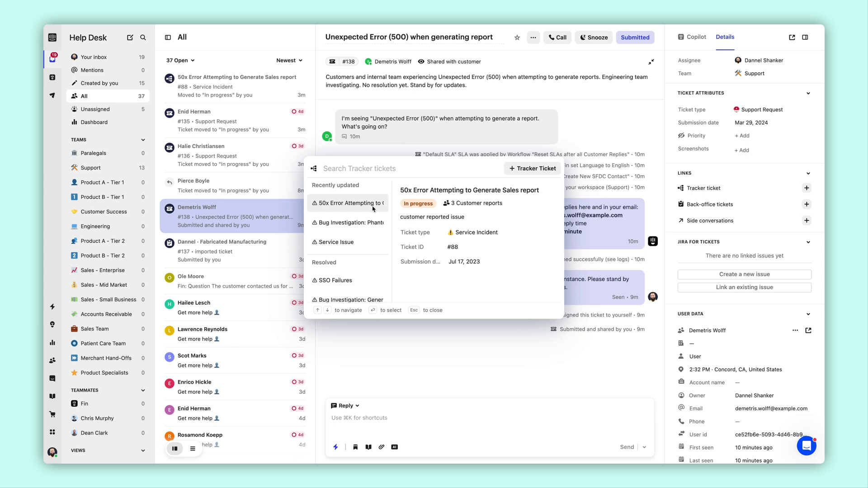
{"action": "left_click", "coordinate": [373, 209]}
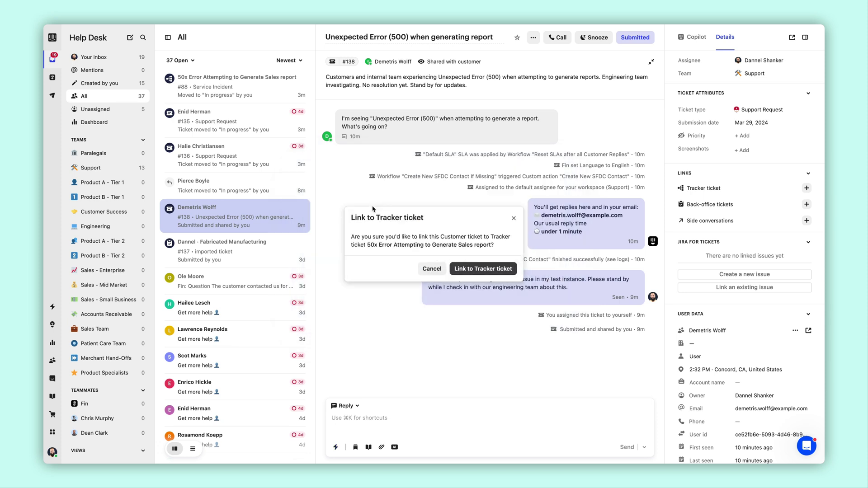
{"action": "left_click", "coordinate": [480, 270]}
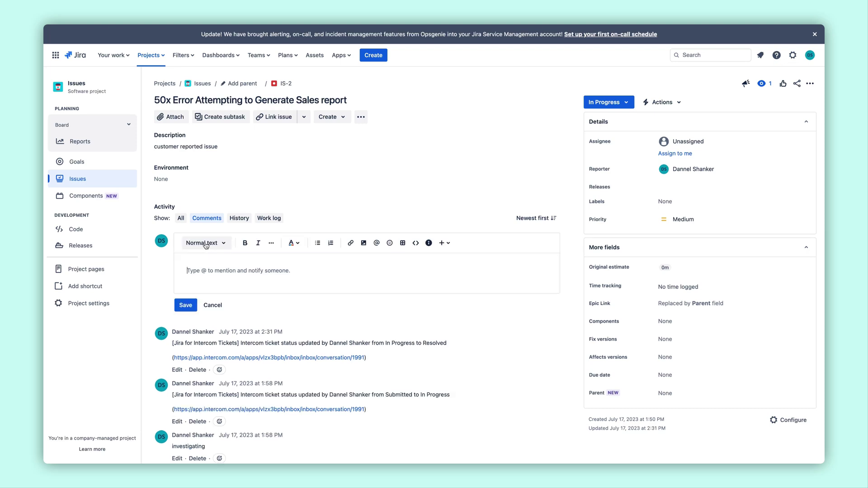
Post the comment 'This was a regression. Fixed it again.' on Jira issue IS-2.
{"action": "type", "text": "This was a regression. Fixed it again."}
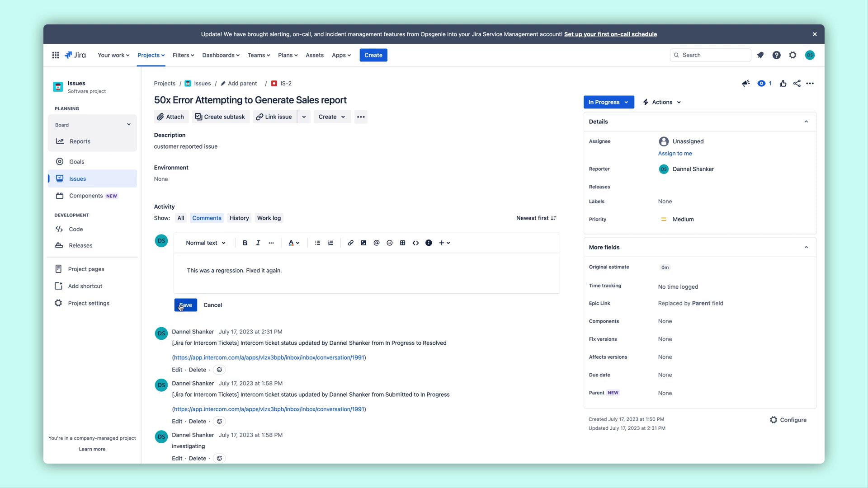
{"action": "left_click", "coordinate": [177, 305]}
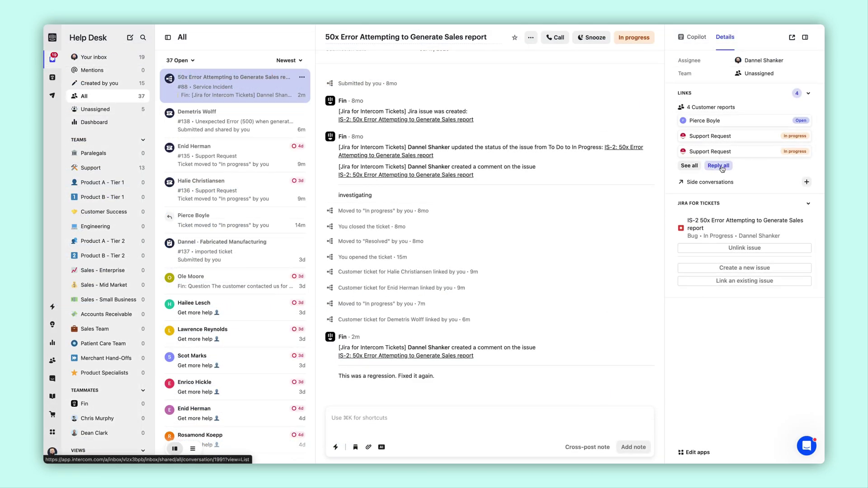
Reply 'Issue has been resolved. Thank you for your patience.' to all 4 linked reports and close them.
{"action": "left_click", "coordinate": [720, 166]}
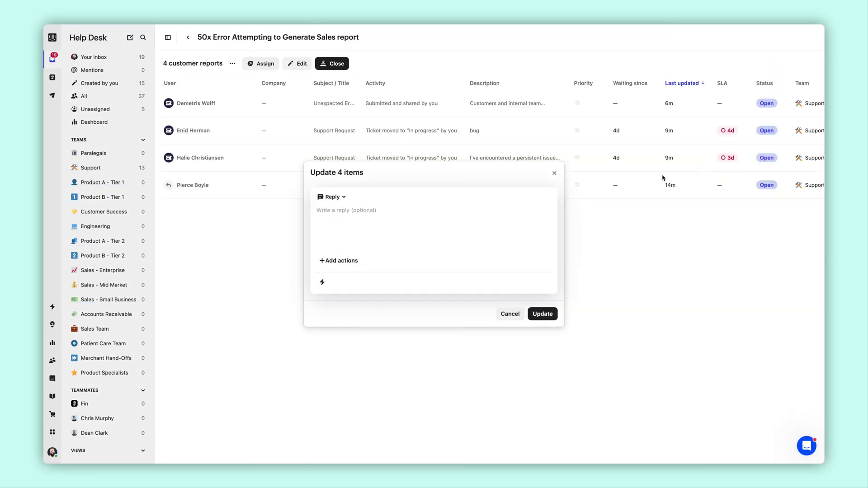
{"action": "left_click", "coordinate": [348, 261]}
{"action": "left_click", "coordinate": [354, 330]}
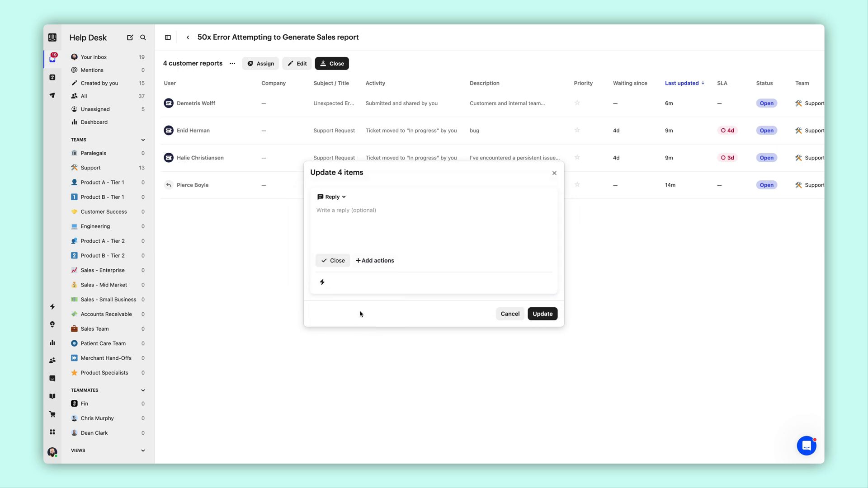
{"action": "left_click", "coordinate": [354, 219]}
{"action": "type", "text": "Issu"}
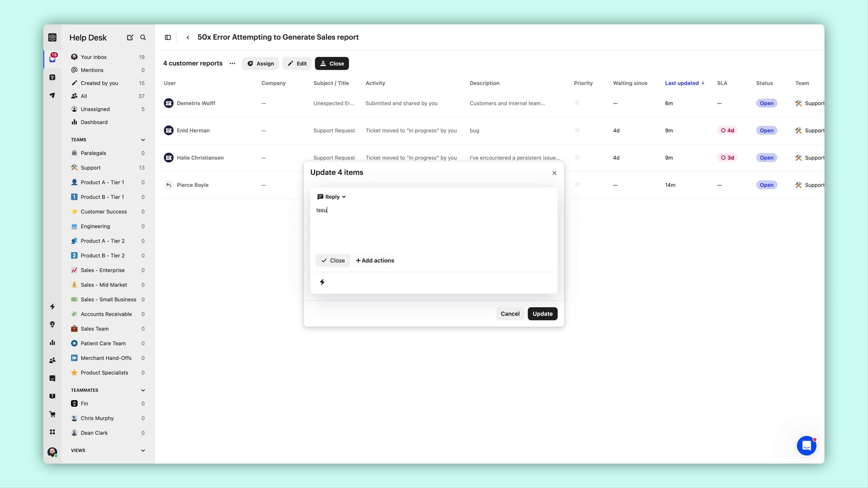
{"action": "type", "text": "e has been resolved. Thank you for your patience."}
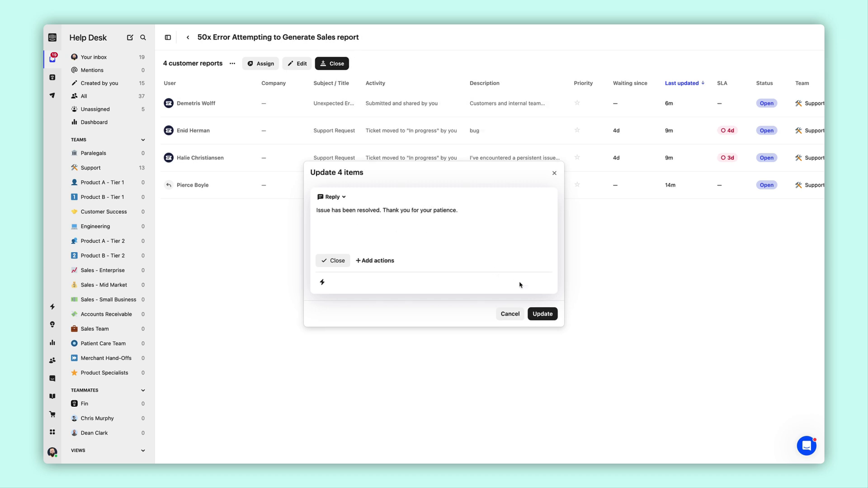
{"action": "left_click", "coordinate": [543, 314]}
Set tracker ticket #88 to Resolved and update its two linked Support Request tickets to Resolved.
{"action": "left_click", "coordinate": [642, 39]}
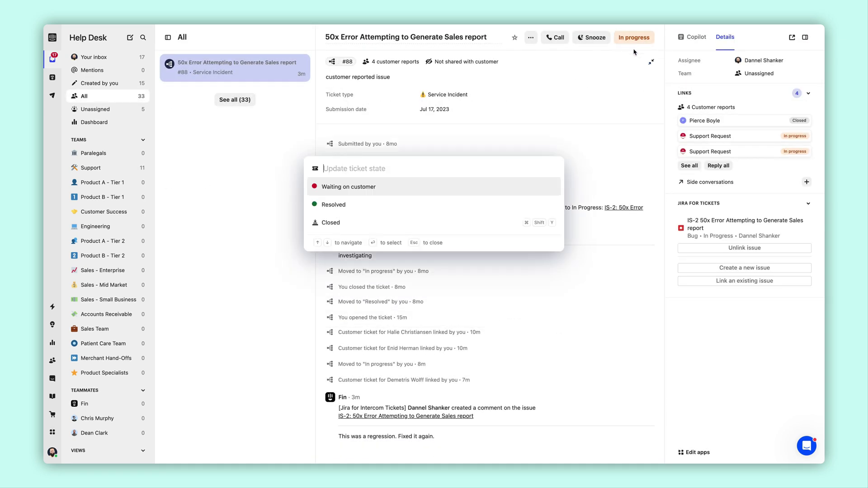
{"action": "left_click", "coordinate": [441, 204]}
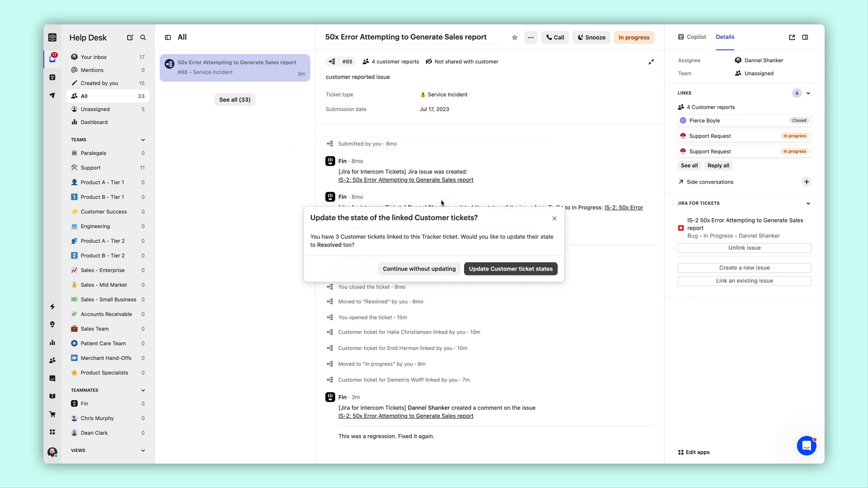
{"action": "left_click", "coordinate": [502, 275]}
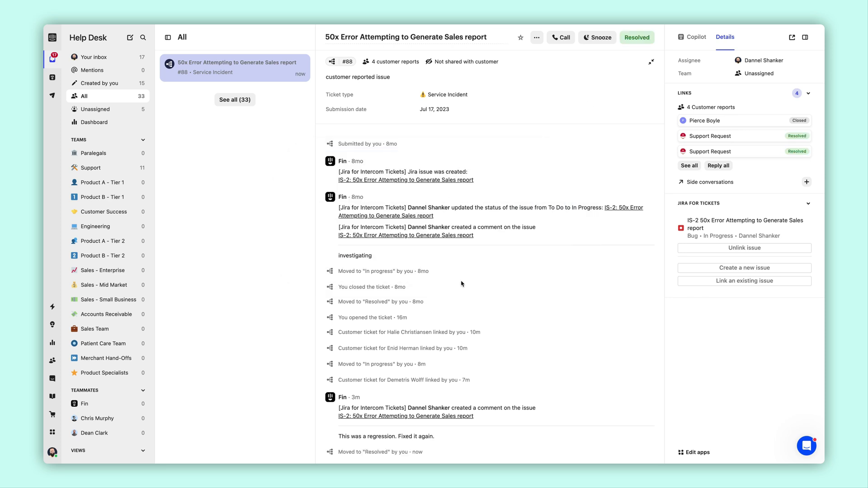